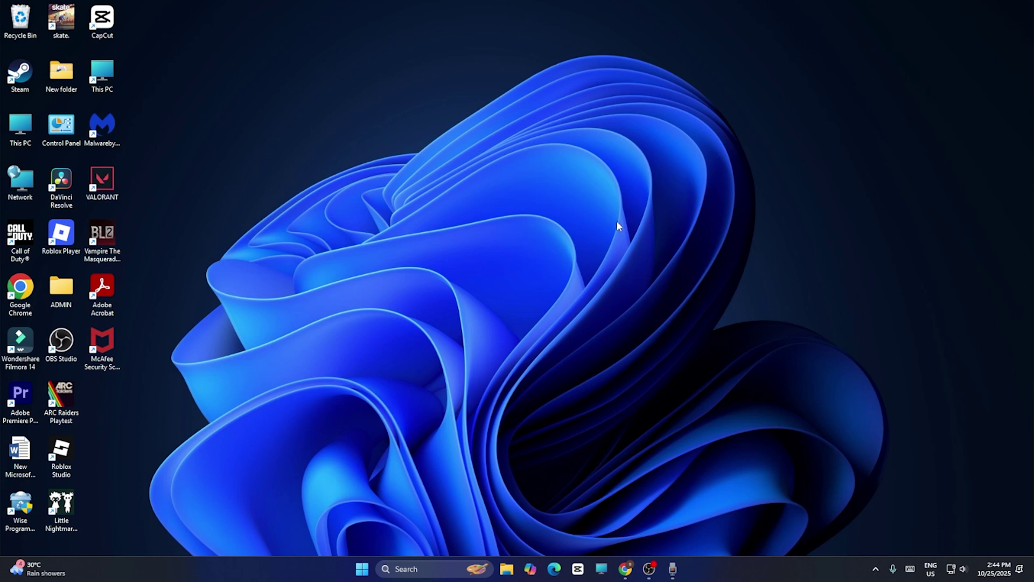
Switch to Chrome and choose Email as the alternate method in Roblox's 2-Step Verification prompt.
{"action": "left_click", "coordinate": [625, 569]}
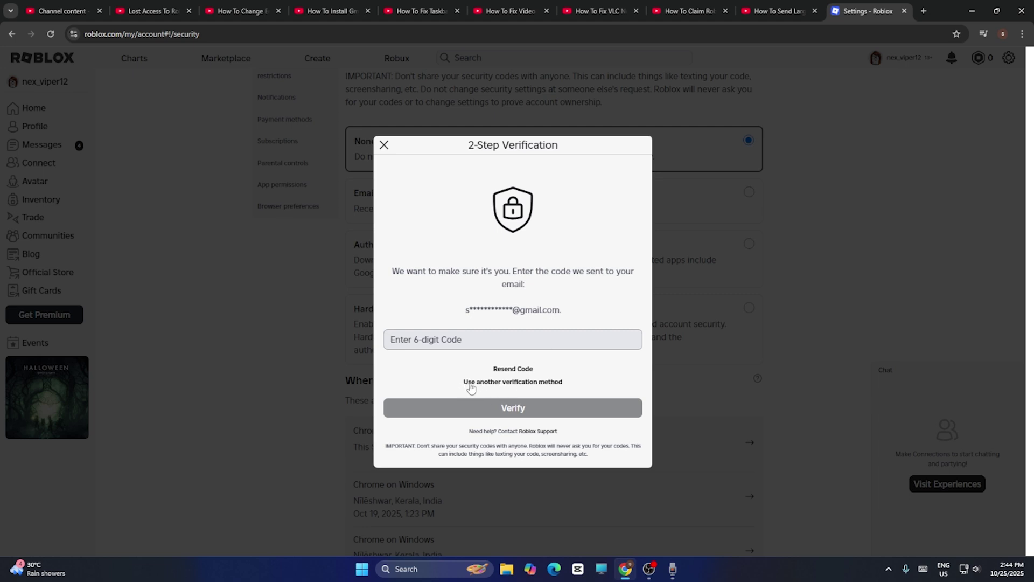
{"action": "left_click", "coordinate": [502, 383]}
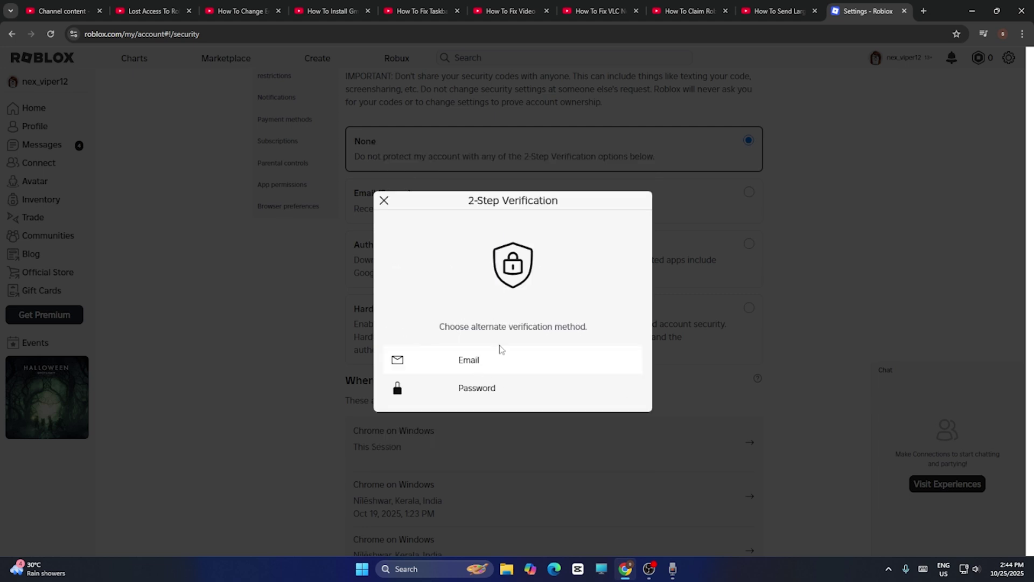
{"action": "left_click", "coordinate": [480, 366]}
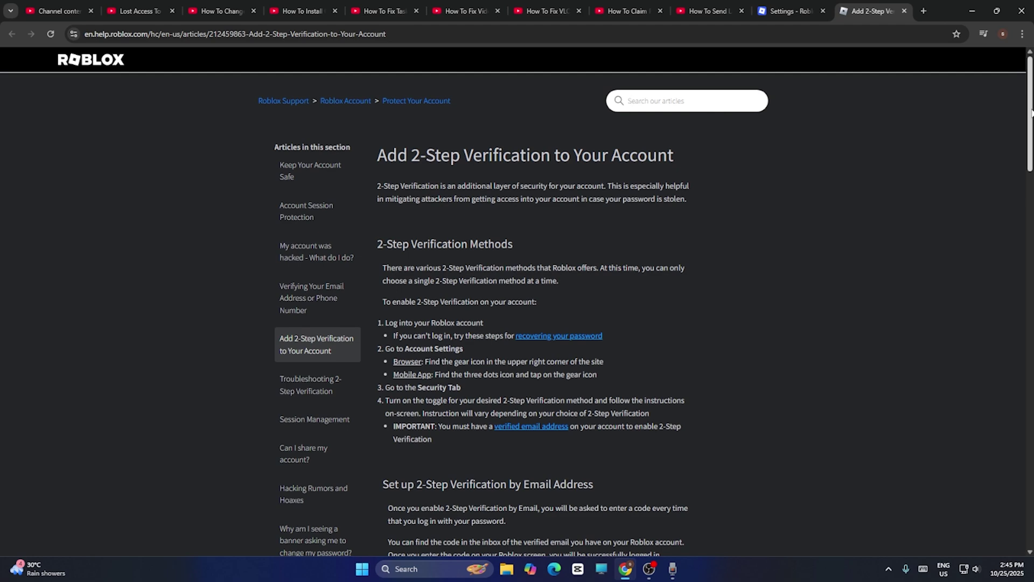
Open the support contact form linked at the end of the "Add 2-Step Verification to Your Account" help article.
{"action": "left_click_drag", "start_coordinate": [1030, 134], "coordinate": [1031, 458]}
{"action": "scroll", "coordinate": [696, 301], "scroll_direction": "down", "scroll_amount": 1}
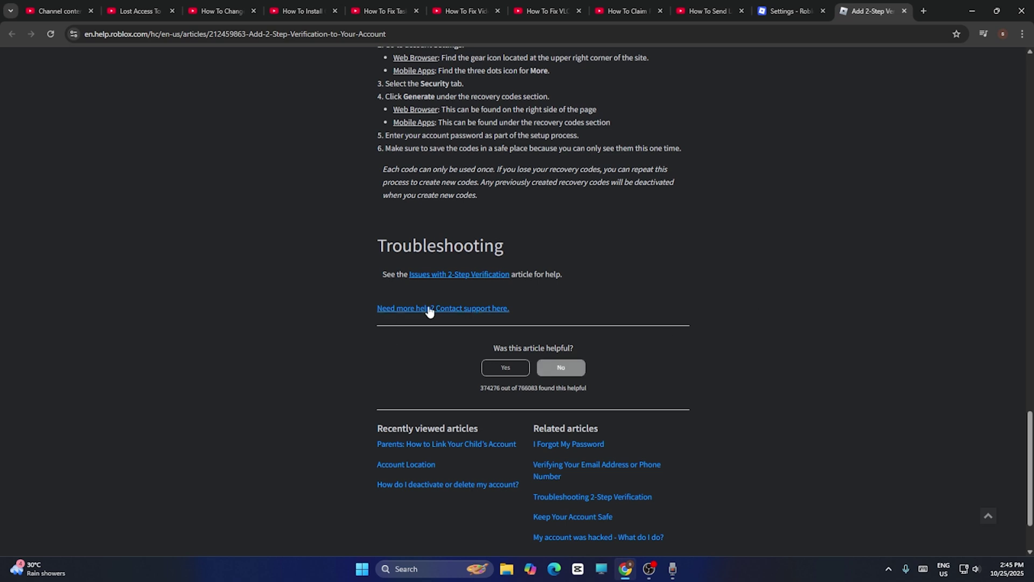
{"action": "left_click", "coordinate": [473, 311]}
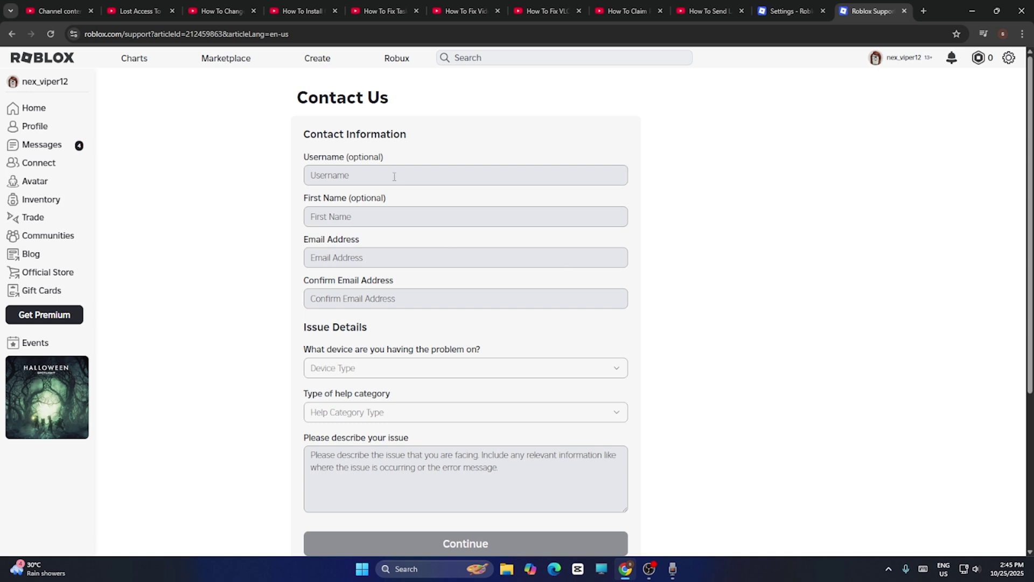
{"action": "left_click", "coordinate": [390, 226]}
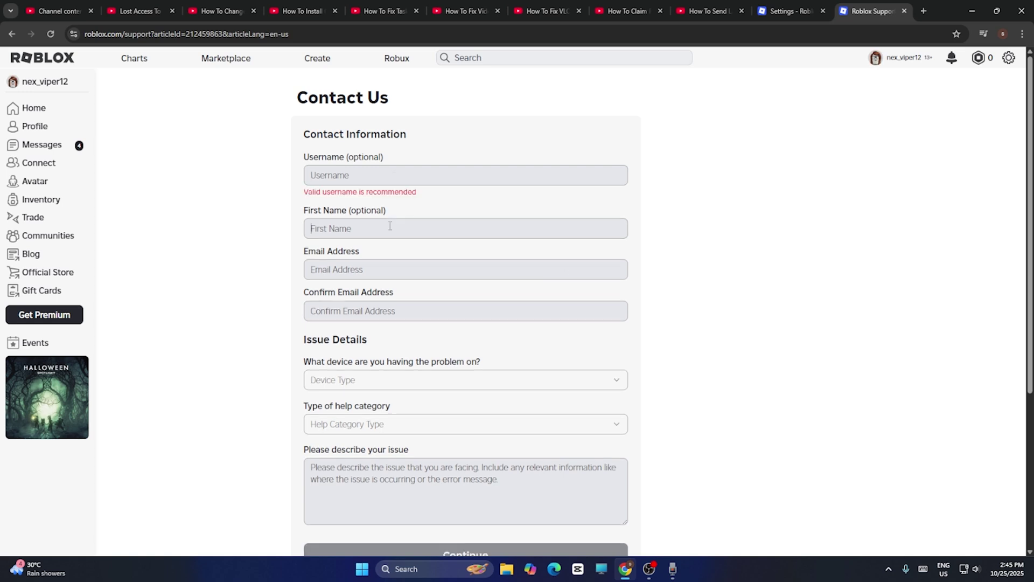
{"action": "left_click", "coordinate": [388, 267]}
{"action": "left_click", "coordinate": [483, 310]}
{"action": "scroll", "coordinate": [737, 249], "scroll_direction": "down", "scroll_amount": 2}
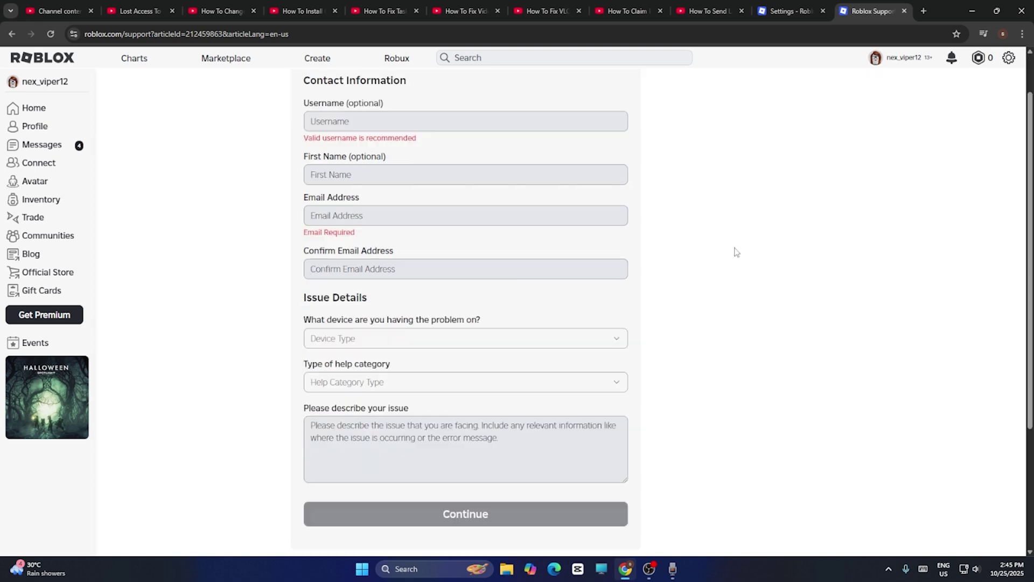
{"action": "scroll", "coordinate": [669, 301], "scroll_direction": "up", "scroll_amount": 2}
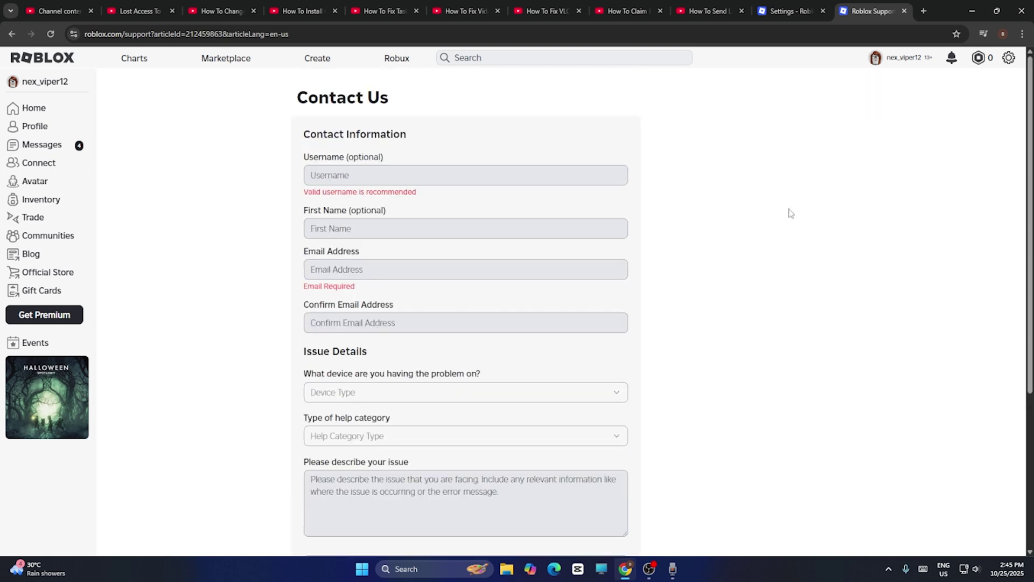
Enter the Roblox account's username and the account holder's first name in the contact information.
{"action": "left_click", "coordinate": [393, 175]}
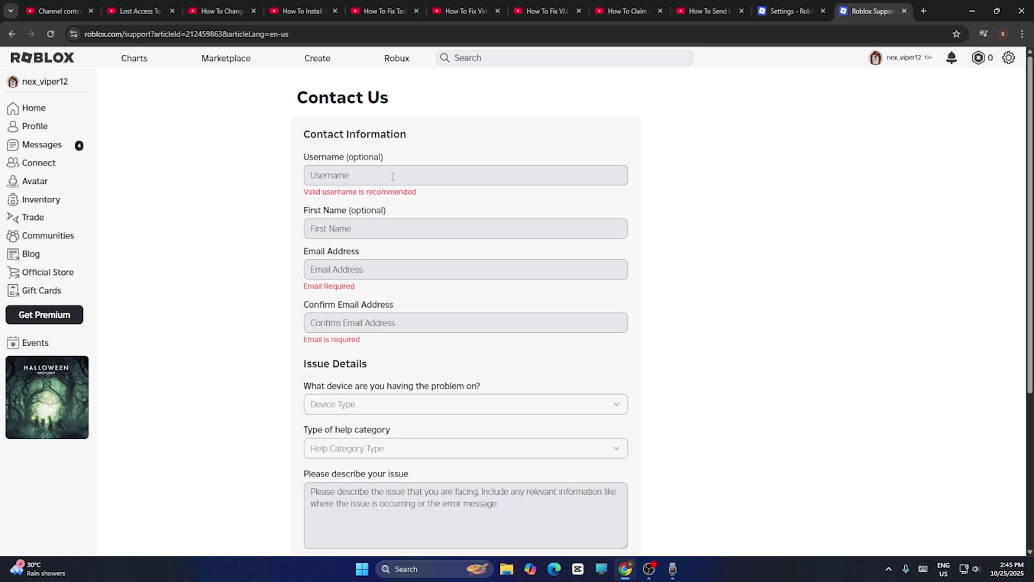
{"action": "type", "text": "nex"}
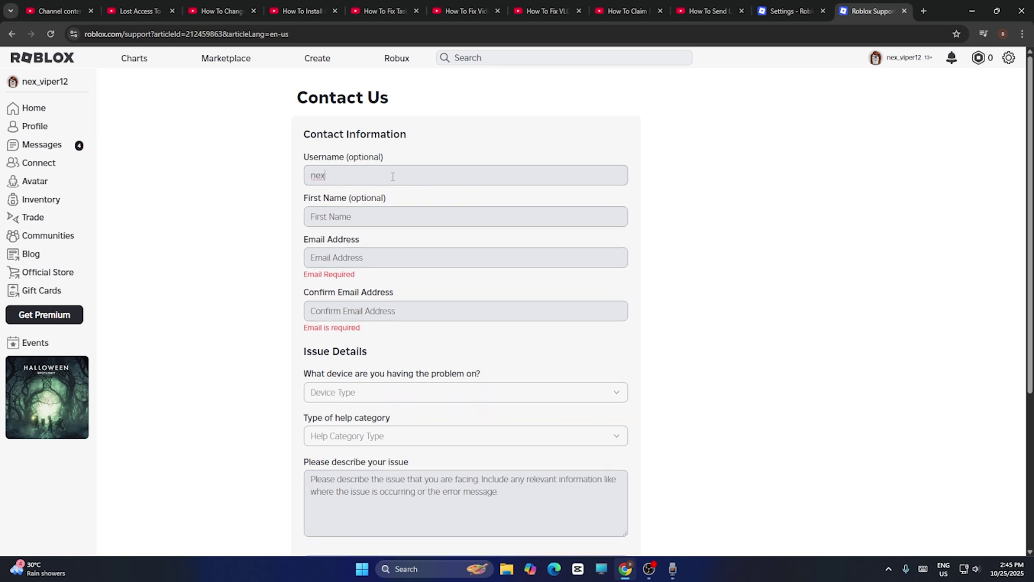
{"action": "type", "text": "__"}
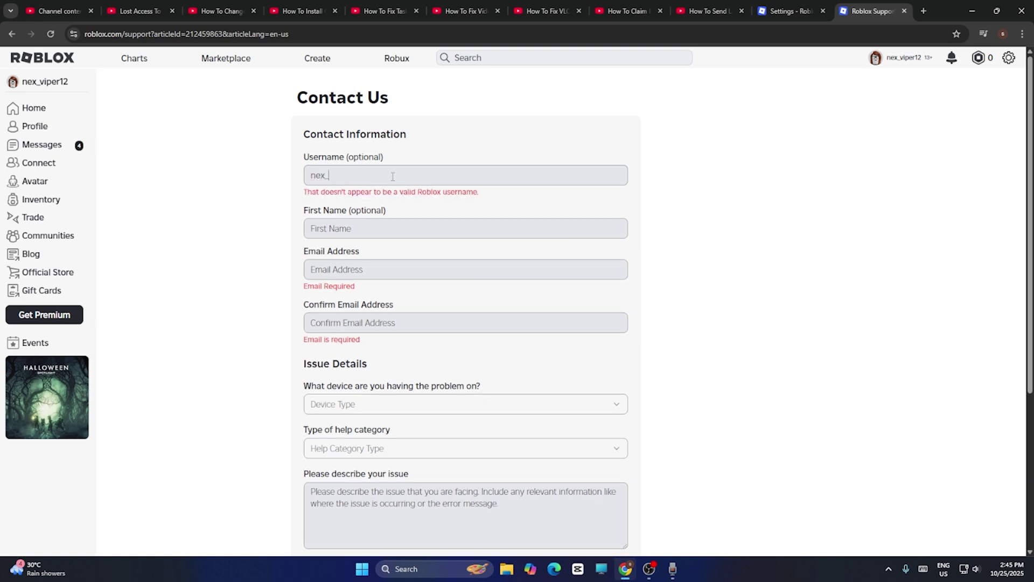
{"action": "type", "text": "viper1"}
{"action": "left_click", "coordinate": [399, 232]}
{"action": "left_click", "coordinate": [397, 172]}
{"action": "type", "text": "2"}
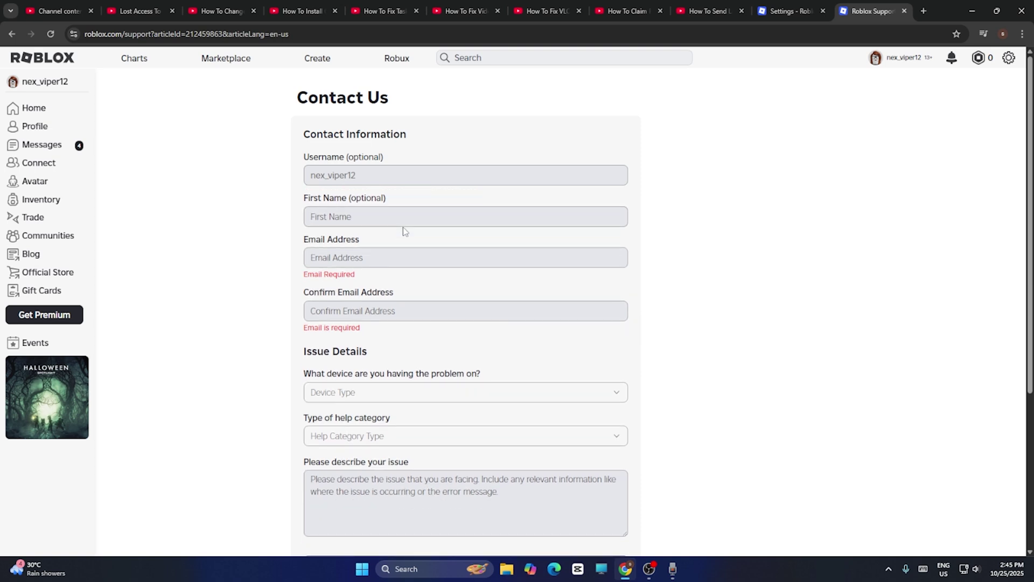
{"action": "type", "text": "sahad"}
Fill in the contact email address and its confirmation with the suggested saved address.
{"action": "left_click", "coordinate": [404, 257]}
{"action": "left_click", "coordinate": [408, 285]}
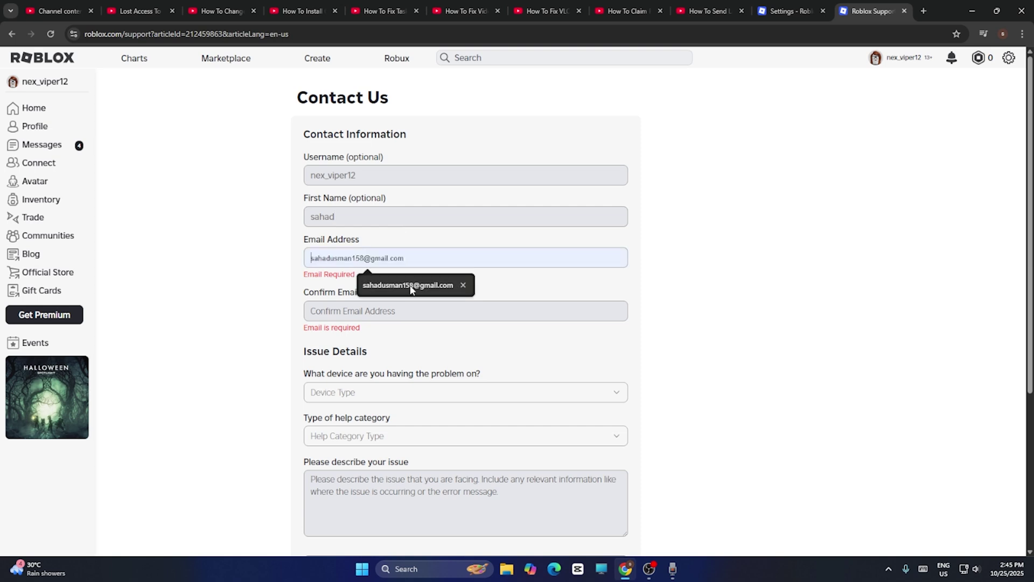
{"action": "left_click", "coordinate": [412, 302]}
{"action": "left_click", "coordinate": [423, 329]}
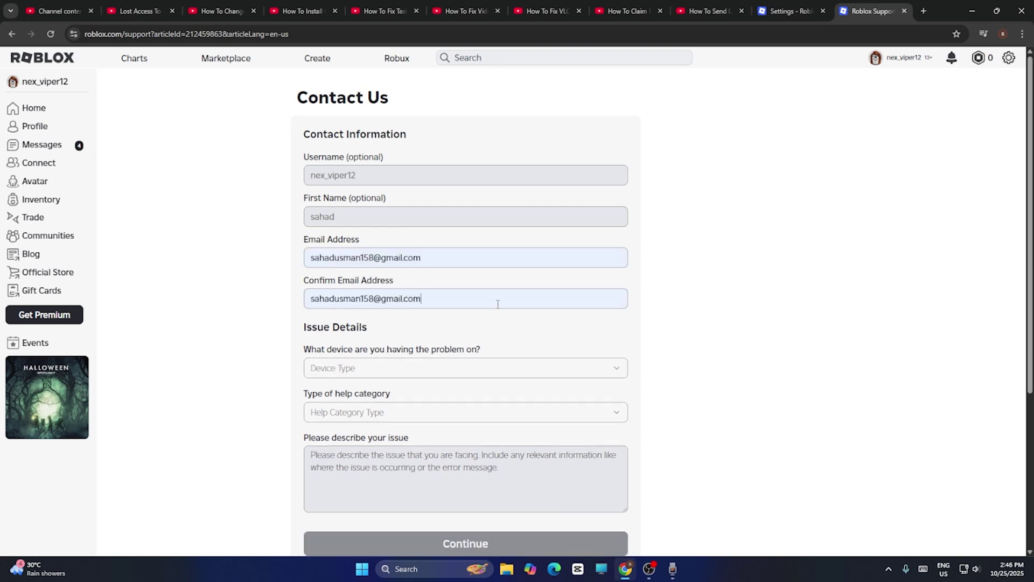
Set the device that has the problem to PC in the issue details.
{"action": "scroll", "coordinate": [474, 232], "scroll_direction": "down", "scroll_amount": 1}
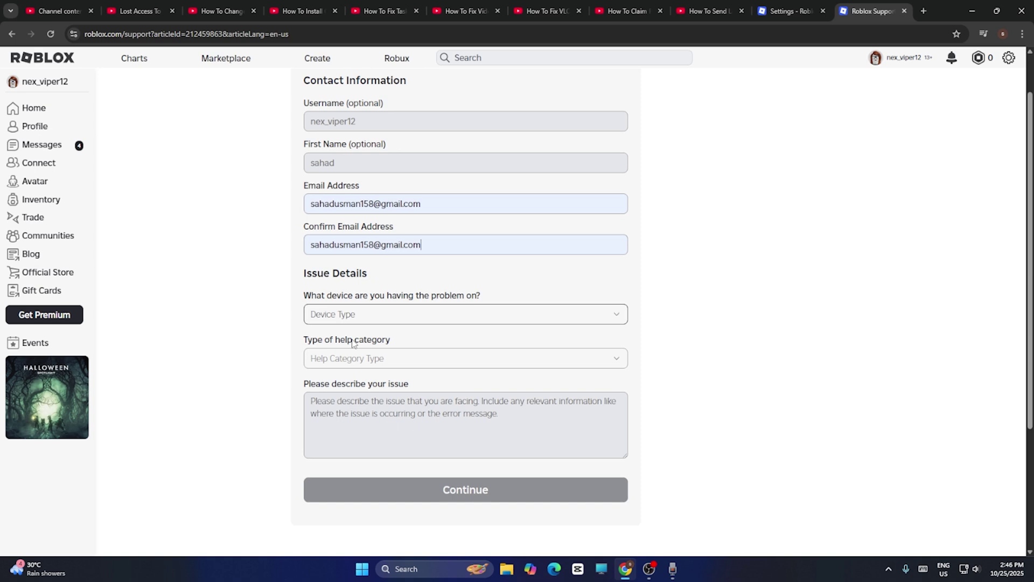
{"action": "left_click", "coordinate": [349, 316]}
{"action": "left_click", "coordinate": [348, 336]}
Set the help category to "Account Hacked or Can't Log in" with the subcategory "Lost access to my 2-step verification method".
{"action": "left_click", "coordinate": [402, 359]}
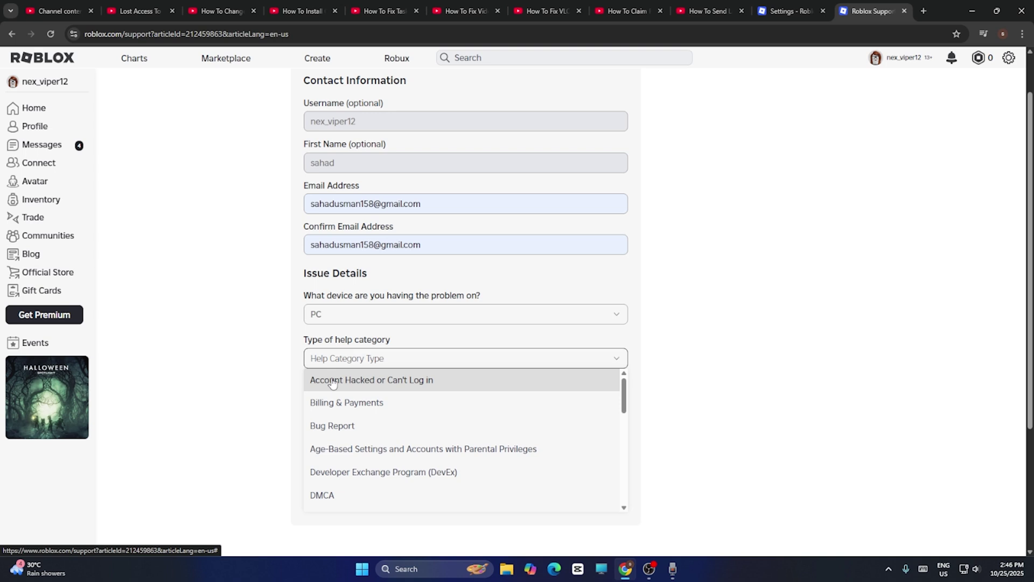
{"action": "left_click", "coordinate": [414, 380]}
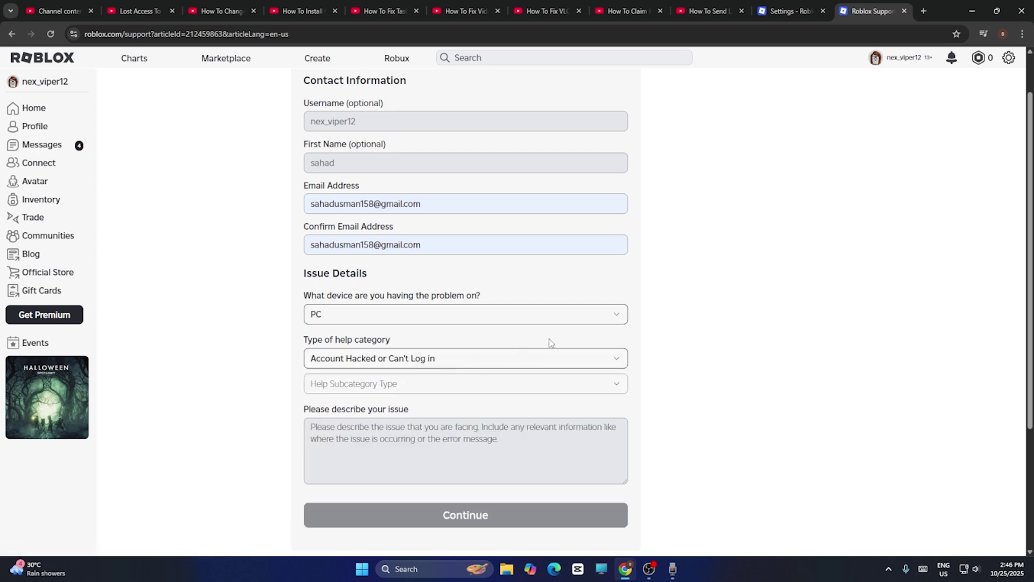
{"action": "left_click", "coordinate": [370, 384]}
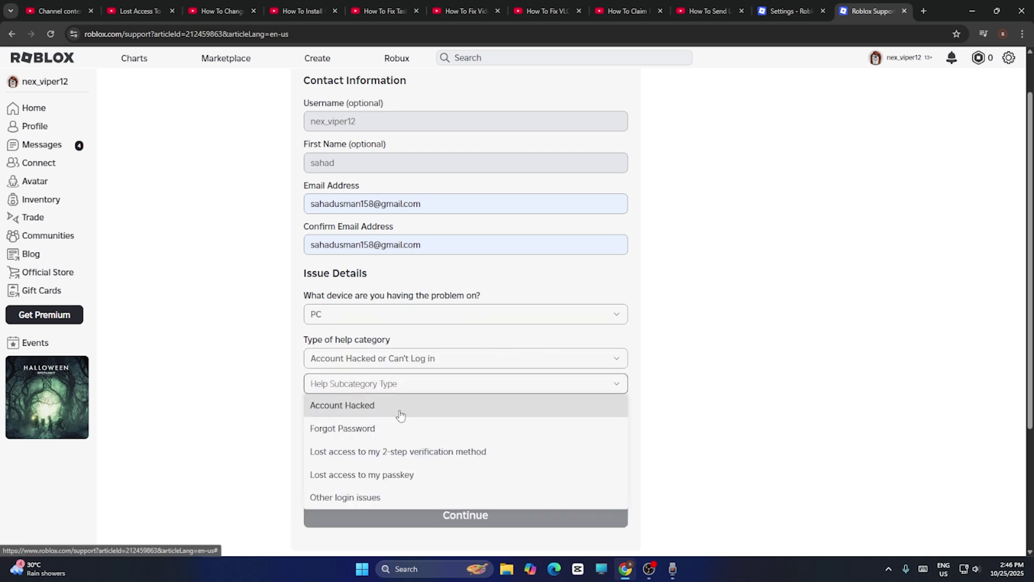
{"action": "left_click", "coordinate": [456, 452]}
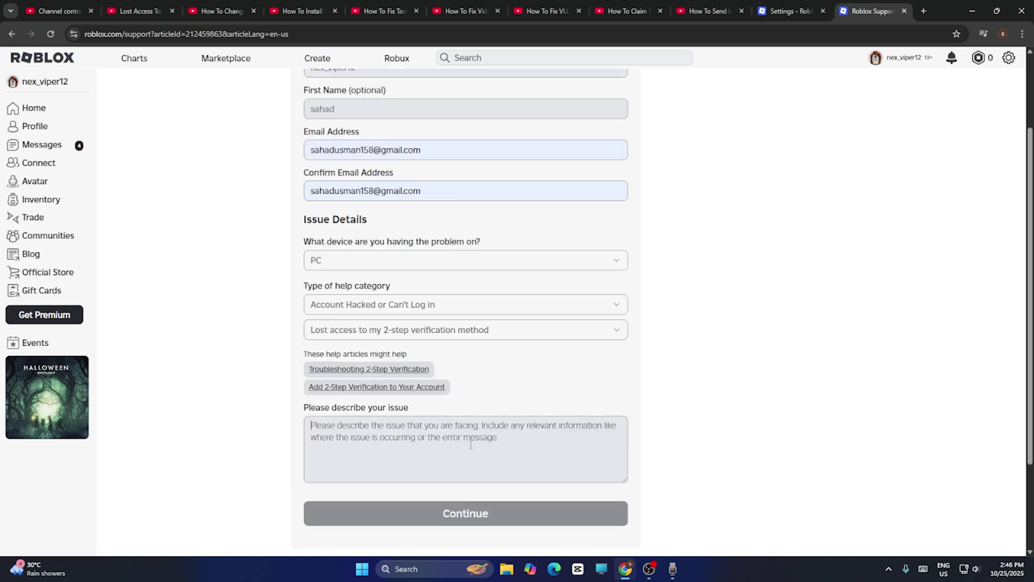
Begin the issue description with "Hi, I have lost access to my too factor authentication app.".
{"action": "scroll", "coordinate": [471, 445], "scroll_direction": "down", "scroll_amount": 1}
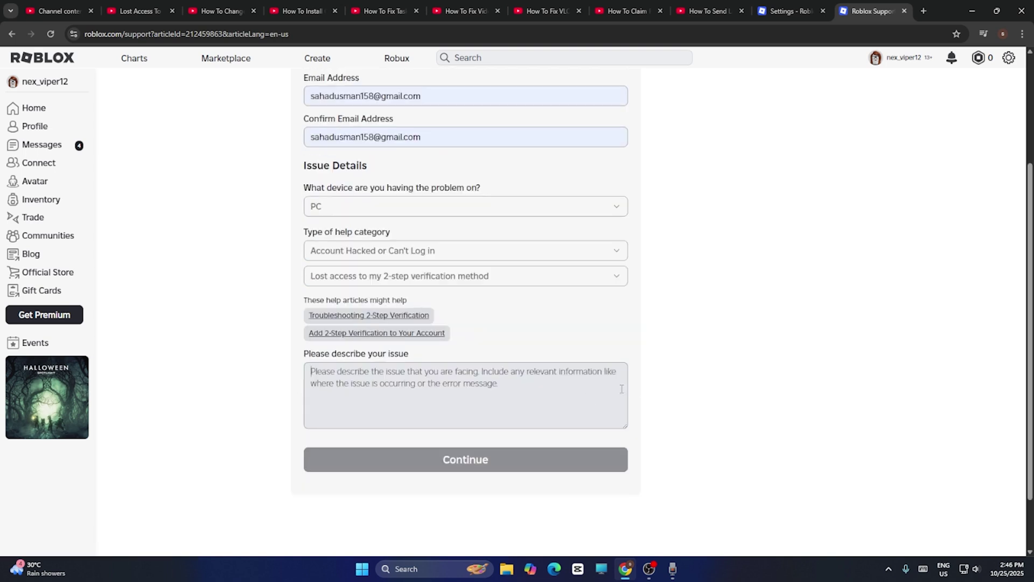
{"action": "left_click", "coordinate": [622, 389]}
{"action": "type", "text": "Hi,"}
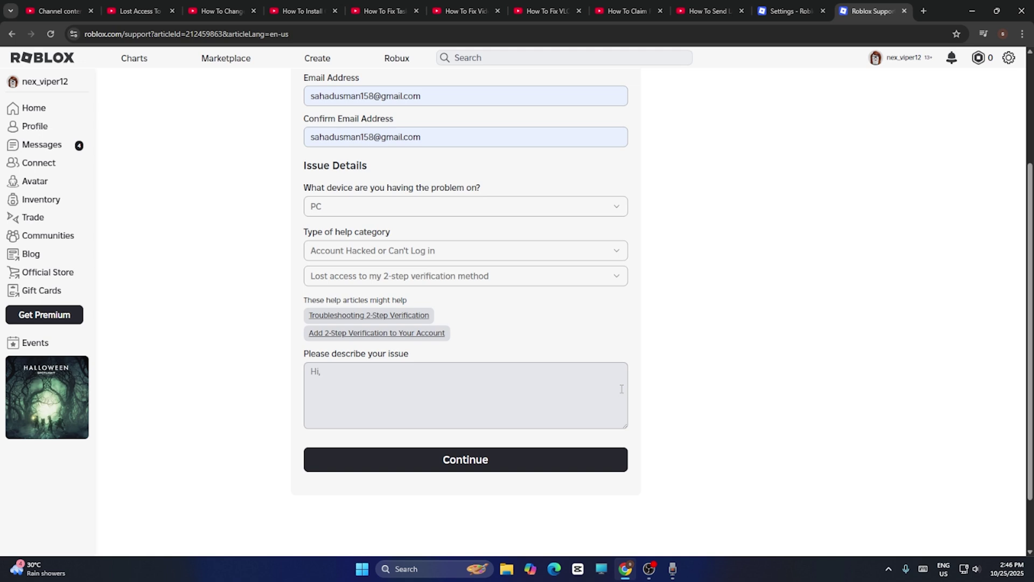
{"action": "type", "text": " I have lost access to my too fact"}
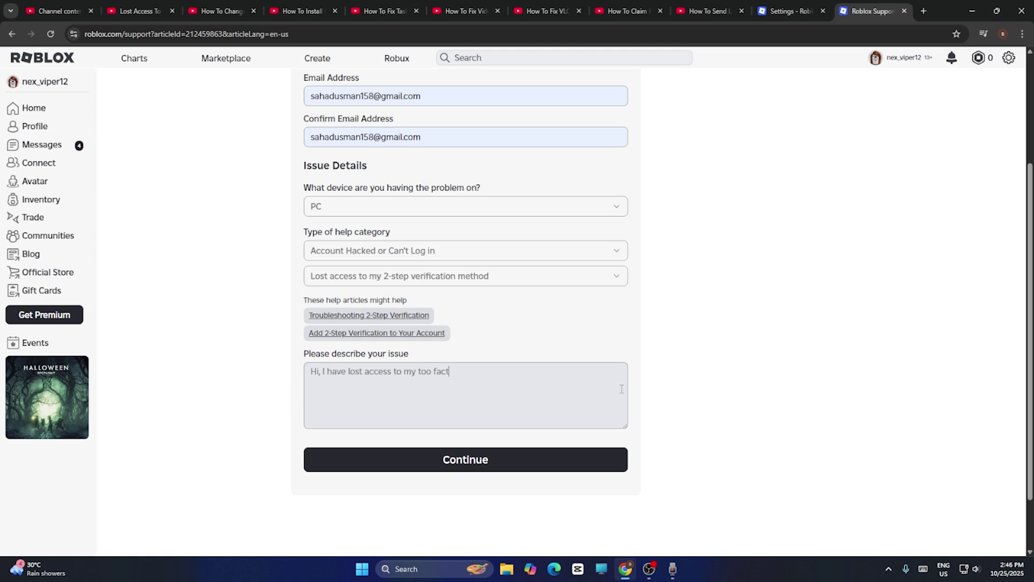
{"action": "type", "text": "or authentication app. I have to"}
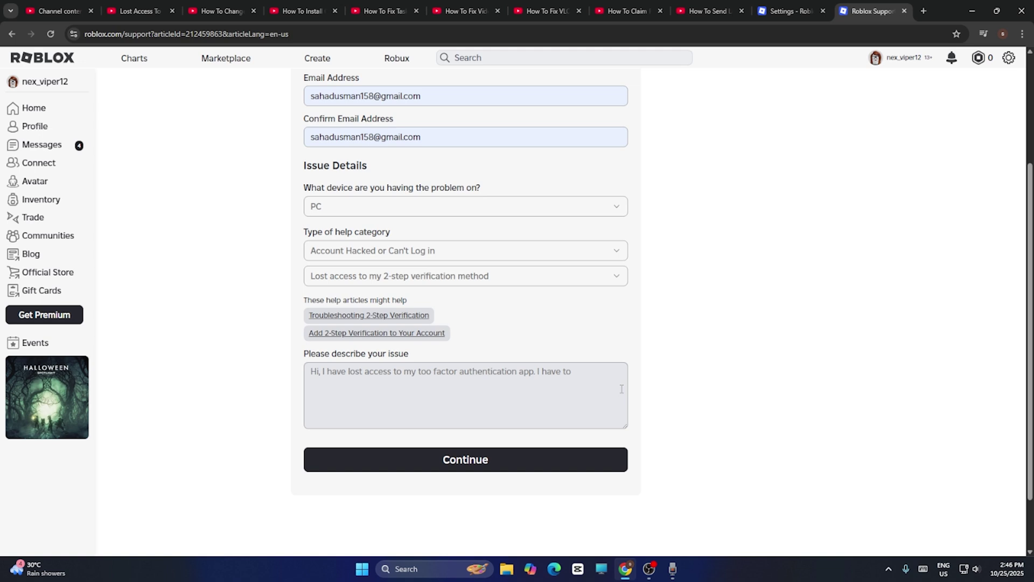
Continue the issue description with the corrected sentence "I have access to my phone number and email address.".
{"action": "key", "text": "BackSpace"}
{"action": "key", "text": "BackSpace"}
{"action": "key", "text": "BackSpace"}
{"action": "type", "text": "access"}
{"action": "type", "text": " to my phon"}
{"action": "type", "text": "e number, "}
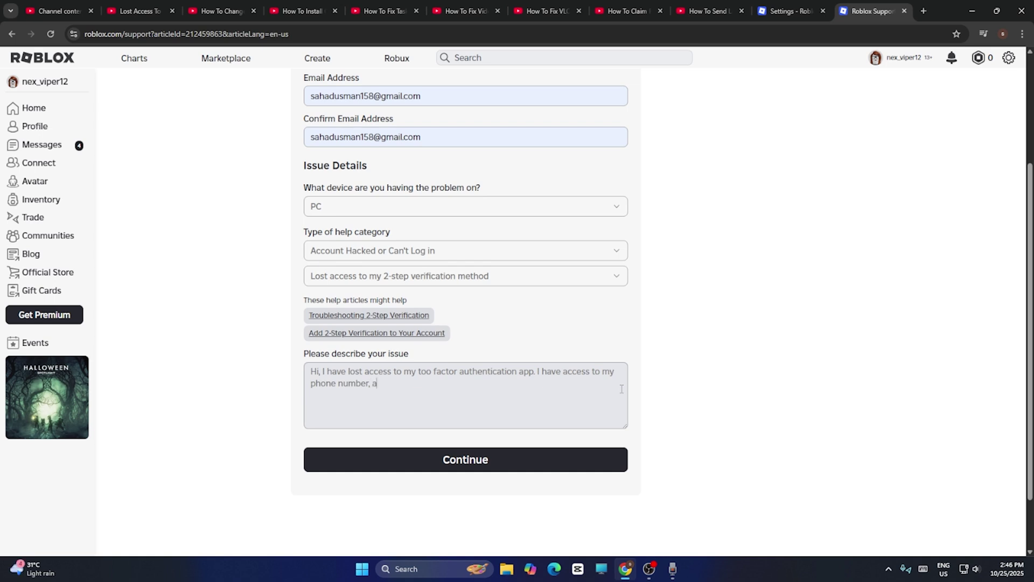
{"action": "type", "text": "and"}
{"action": "key", "text": "BackSpace"}
{"action": "key", "text": "BackSpace"}
{"action": "key", "text": "BackSpace"}
{"action": "type", "text": "and email address."}
End the issue description with "So, Please do the needfull to change it." and check the entered email address.
{"action": "type", "text": "So, Please do the "}
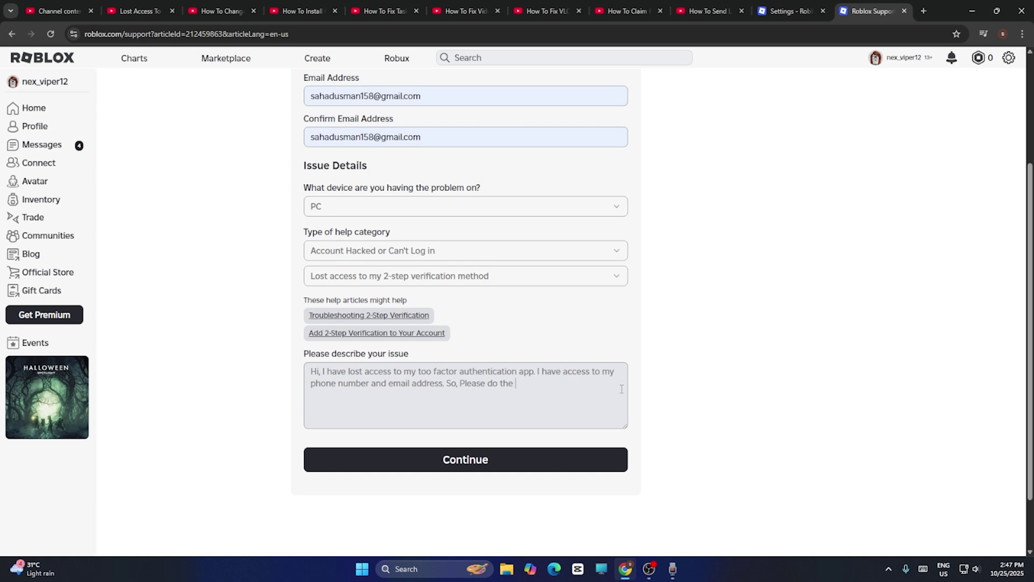
{"action": "type", "text": "needfull to change it."}
{"action": "scroll", "coordinate": [748, 344], "scroll_direction": "up", "scroll_amount": 2}
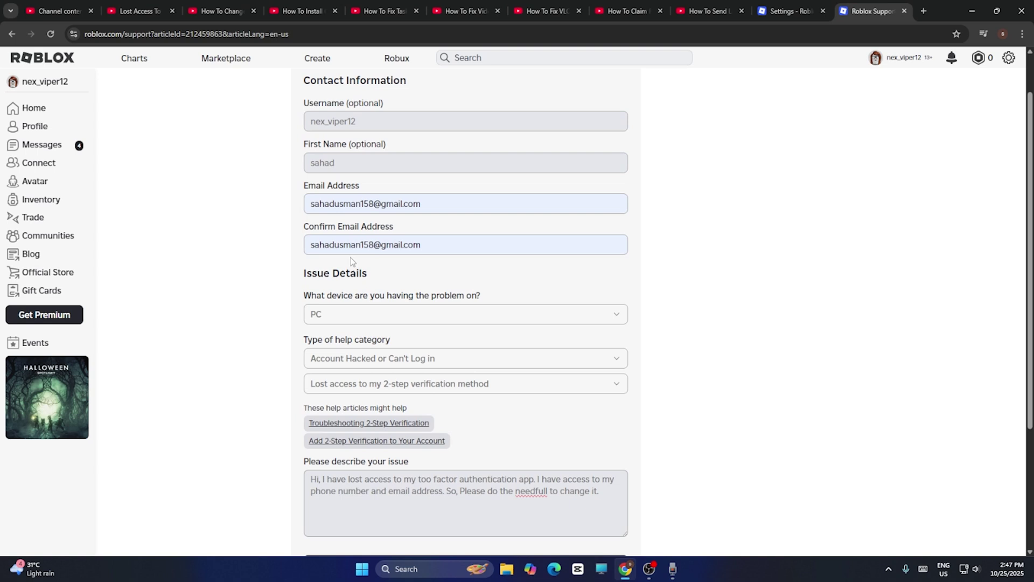
{"action": "left_click_drag", "start_coordinate": [311, 203], "coordinate": [424, 203]}
{"action": "left_click", "coordinate": [429, 202]}
Submit the support request and solve the verification puzzle by rotating the motorcycle to face the direction of the hand.
{"action": "scroll", "coordinate": [427, 203], "scroll_direction": "down", "scroll_amount": 3}
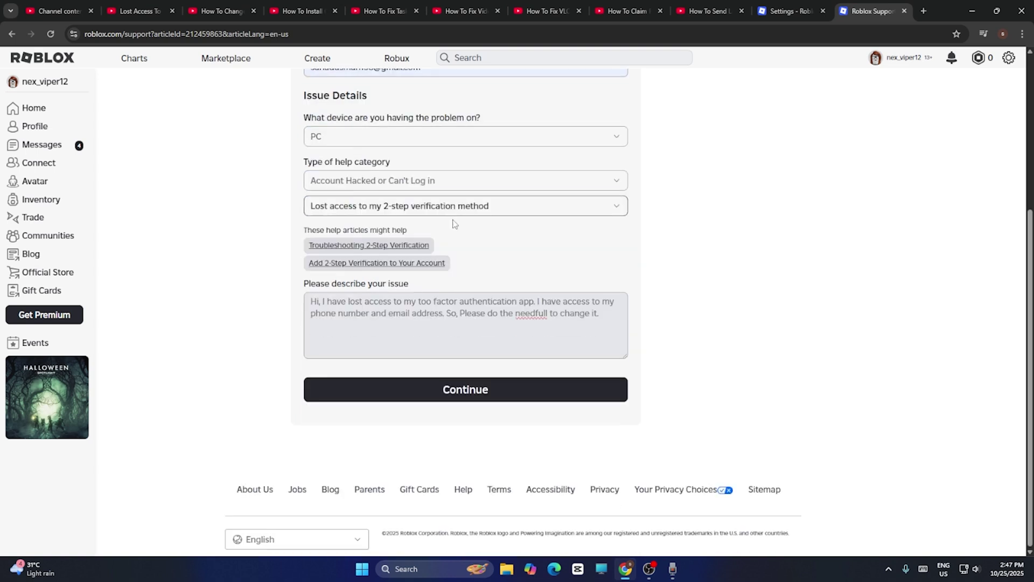
{"action": "left_click", "coordinate": [563, 390]}
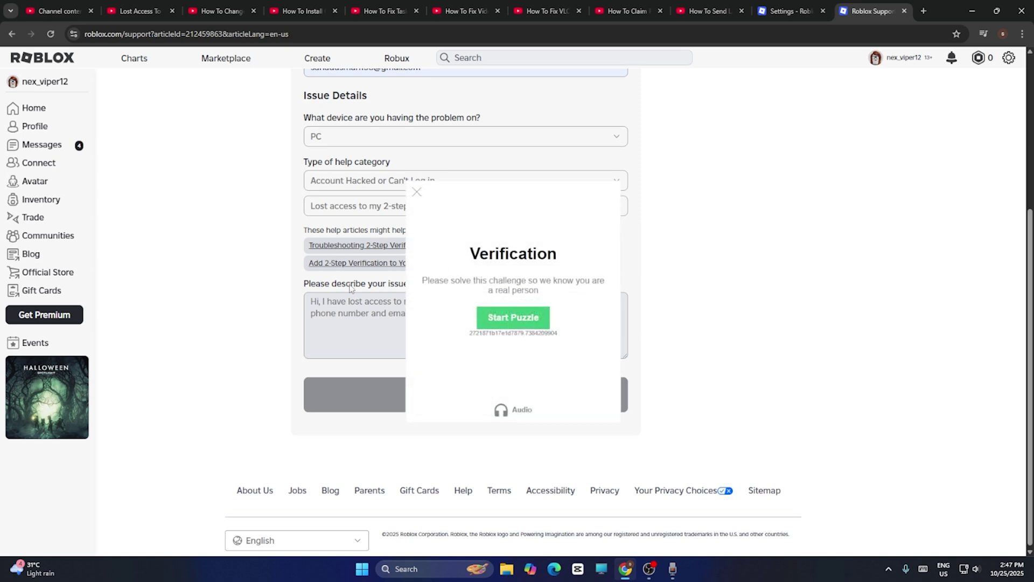
{"action": "left_click", "coordinate": [533, 316]}
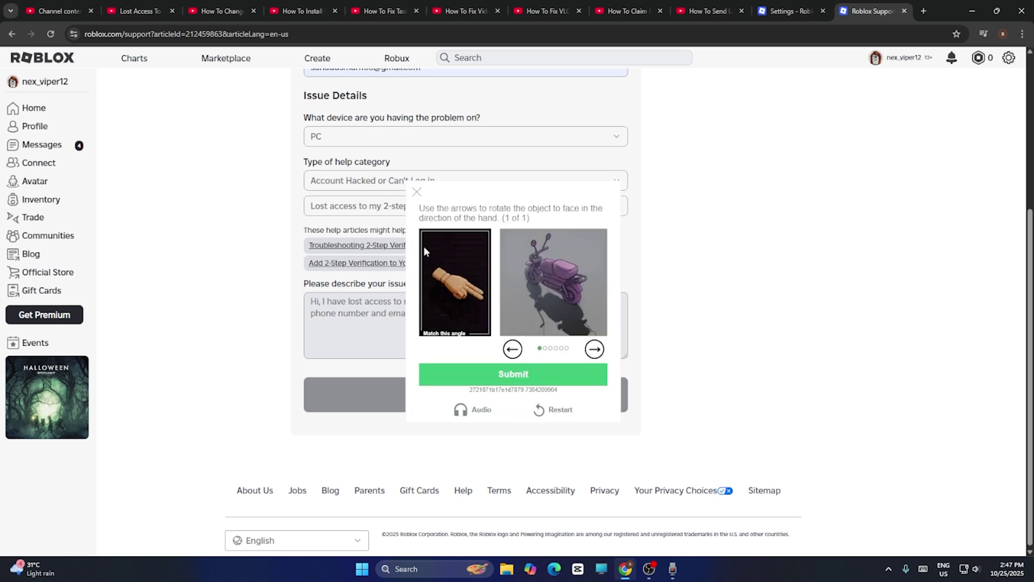
{"action": "left_click", "coordinate": [597, 354]}
{"action": "left_click", "coordinate": [596, 351]}
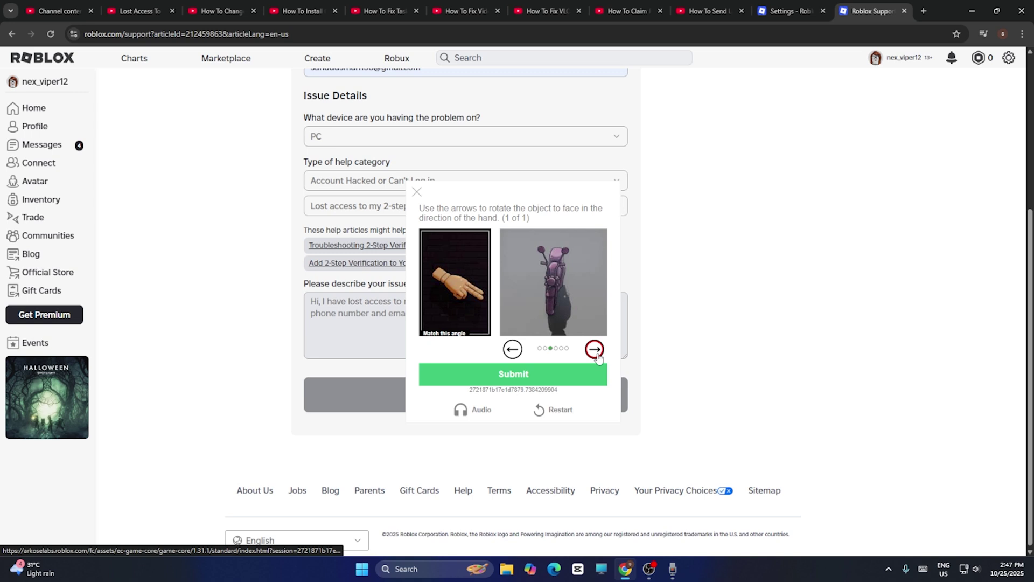
{"action": "left_click", "coordinate": [596, 352]}
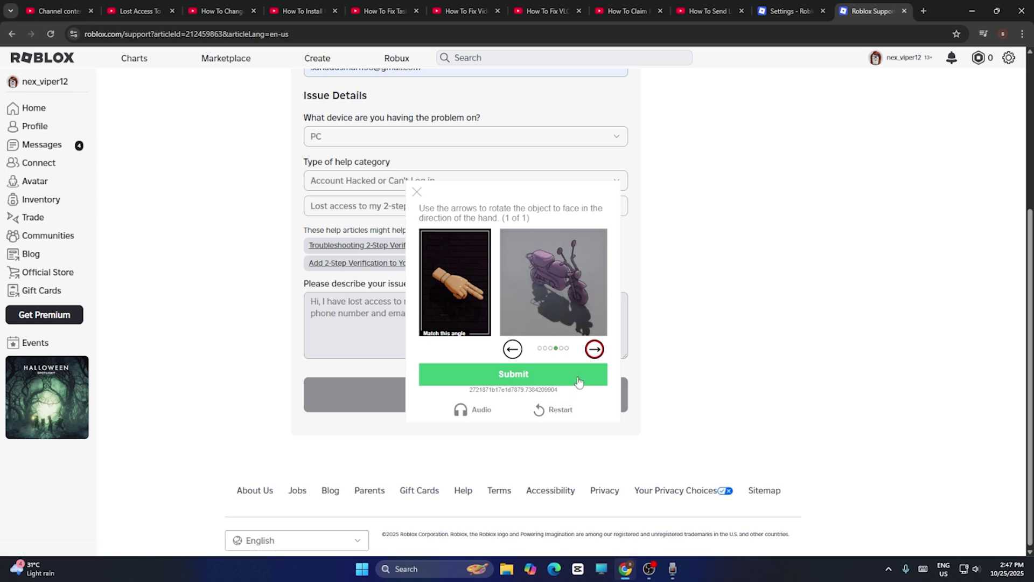
{"action": "left_click", "coordinate": [578, 380]}
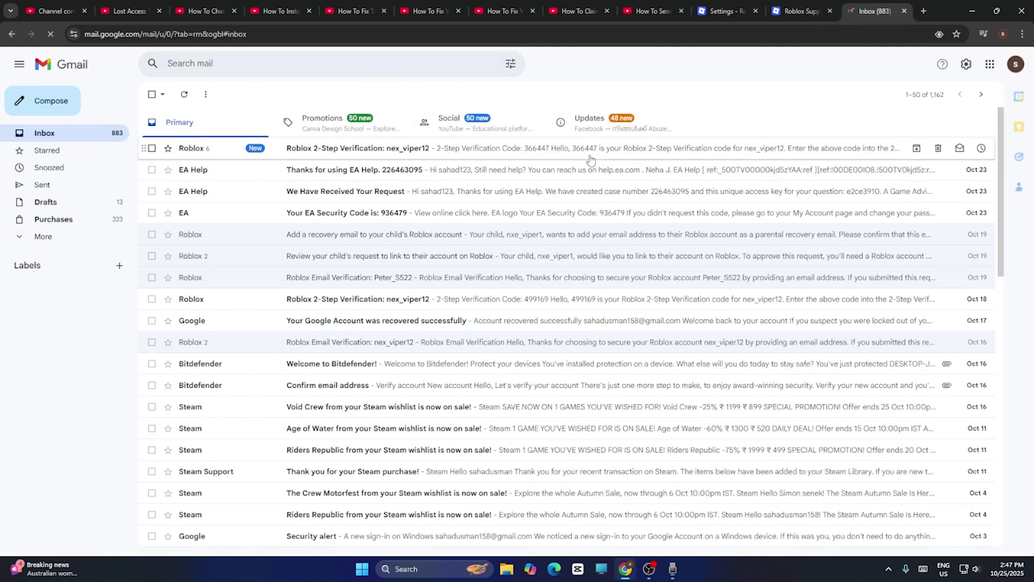
Return from the Gmail inbox to the Roblox support chat and minimize the browser window.
{"action": "left_click", "coordinate": [819, 6]}
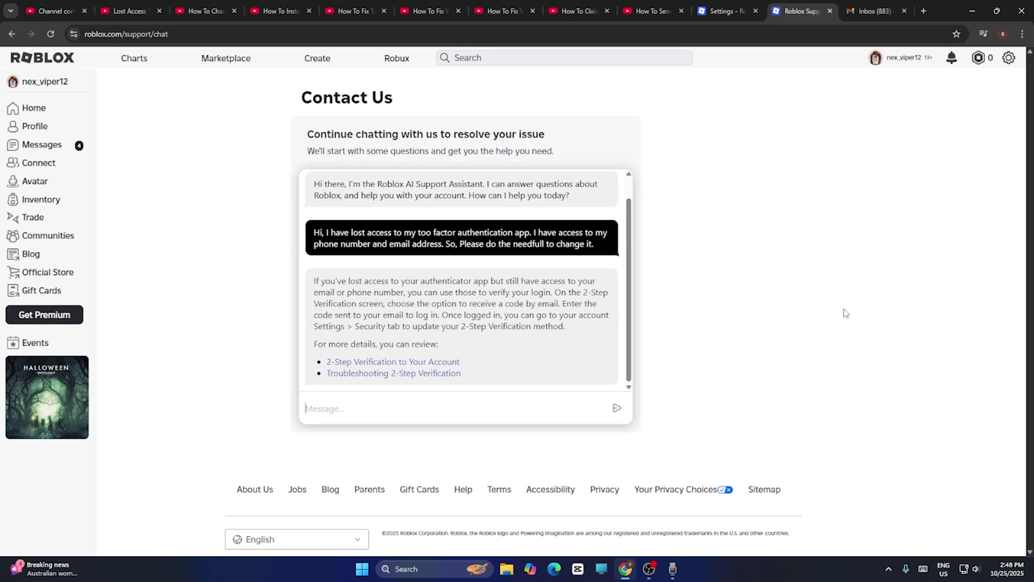
{"action": "left_click", "coordinate": [972, 11]}
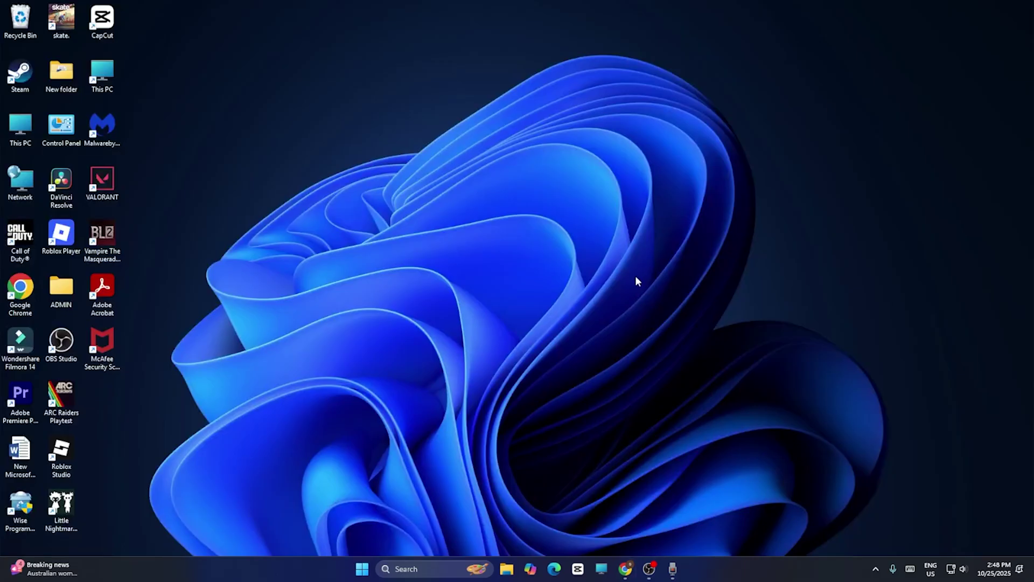